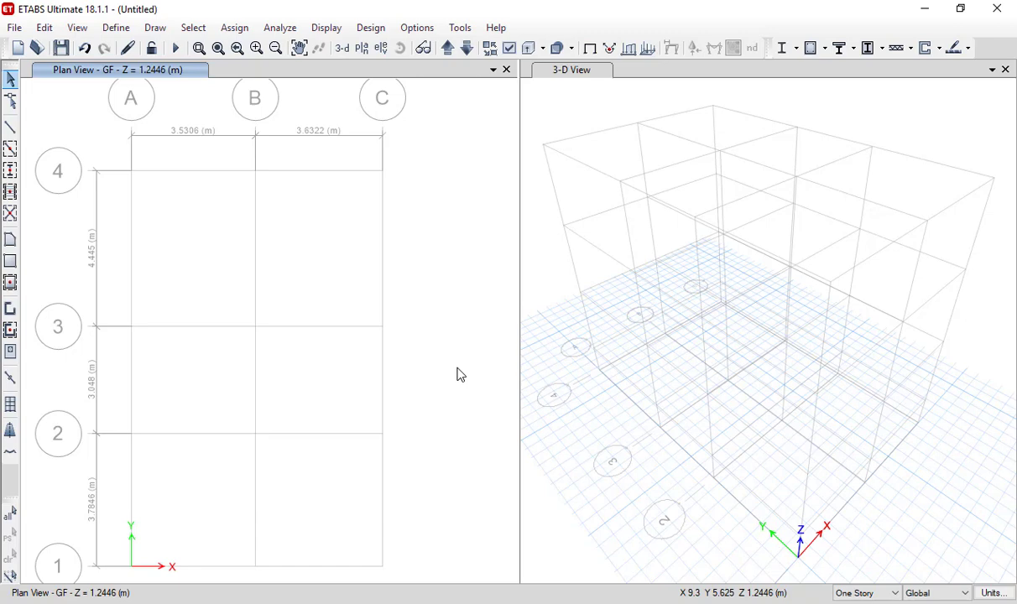
# - Open the material definitions and start adding a new material
pyautogui.click(117, 28)
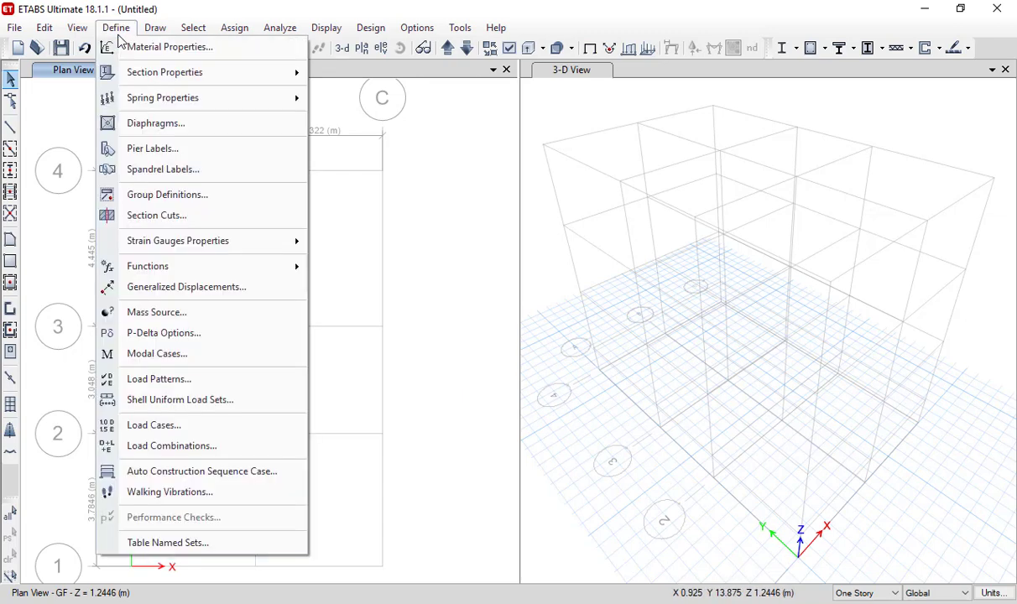
pyautogui.click(142, 48)
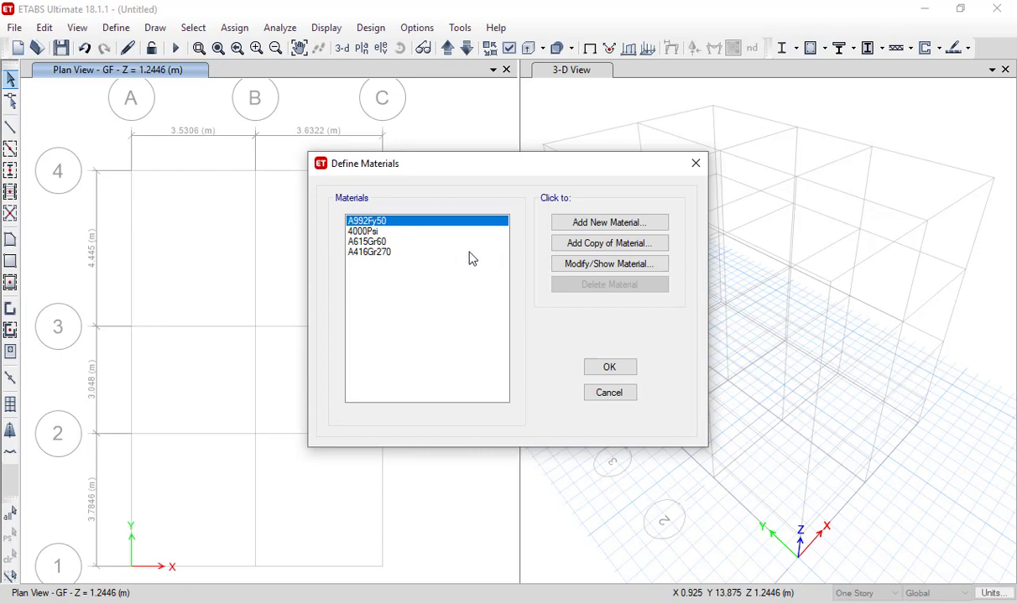
pyautogui.click(587, 229)
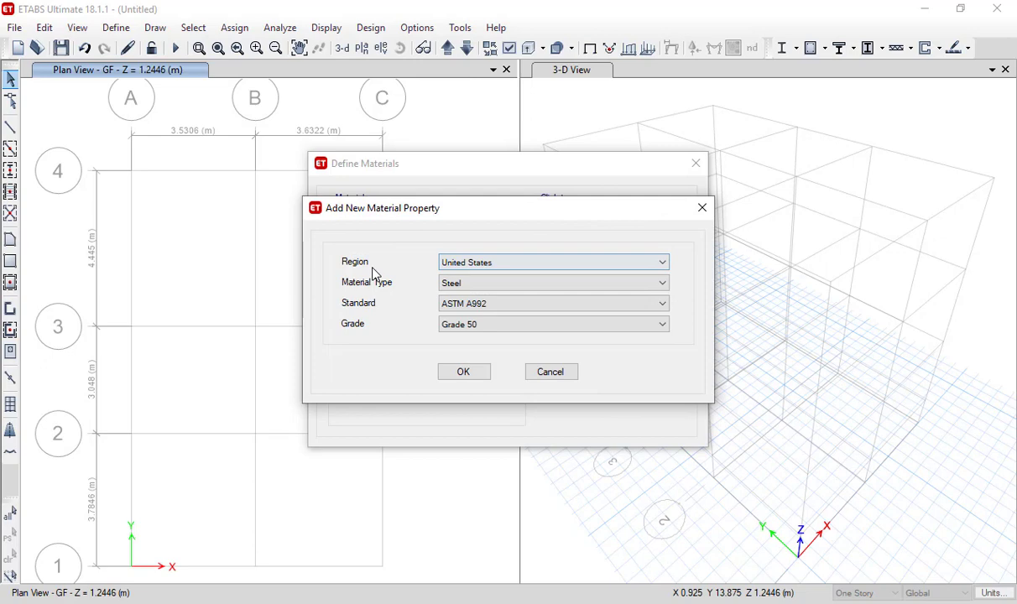
# - Try the United States region with the Concrete material type for the new material
pyautogui.click(483, 265)
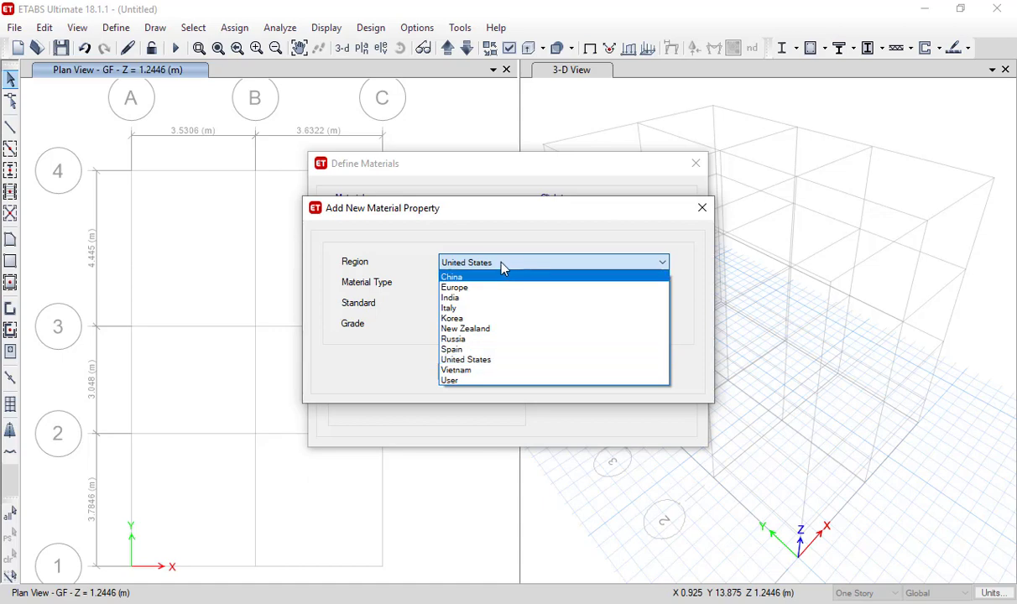
pyautogui.click(499, 359)
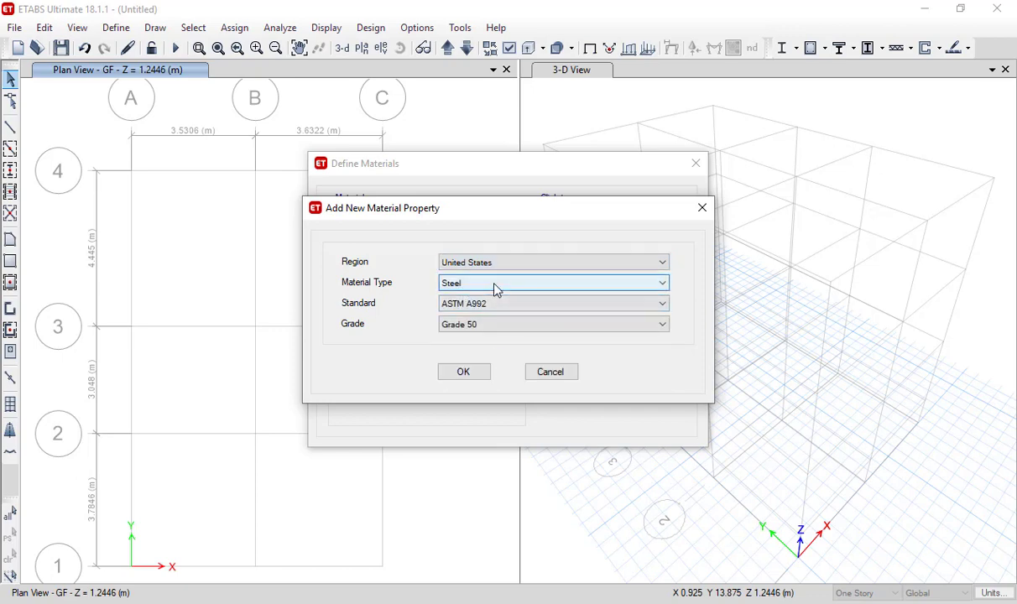
pyautogui.click(496, 291)
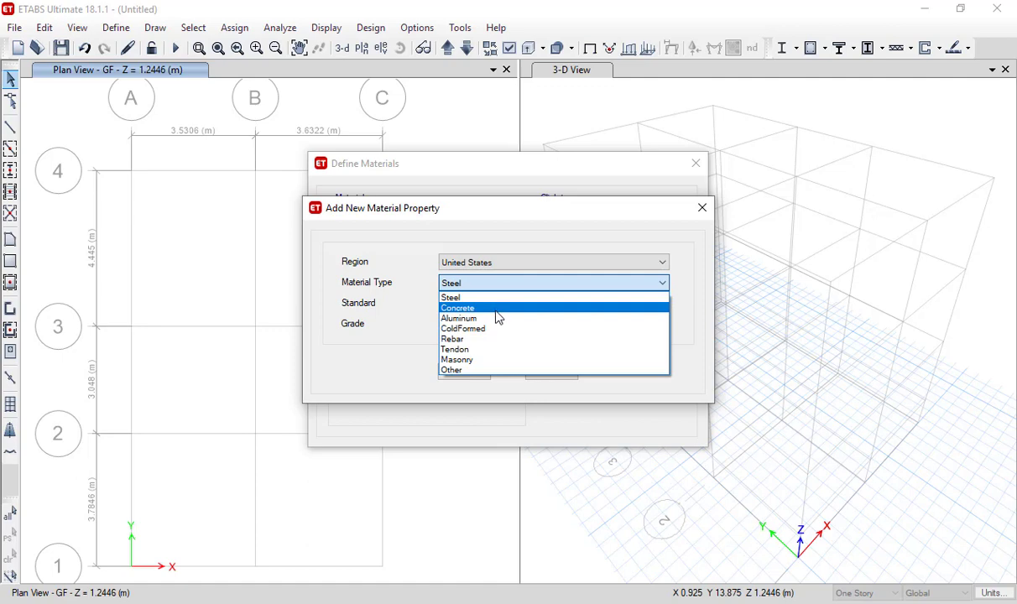
pyautogui.click(496, 309)
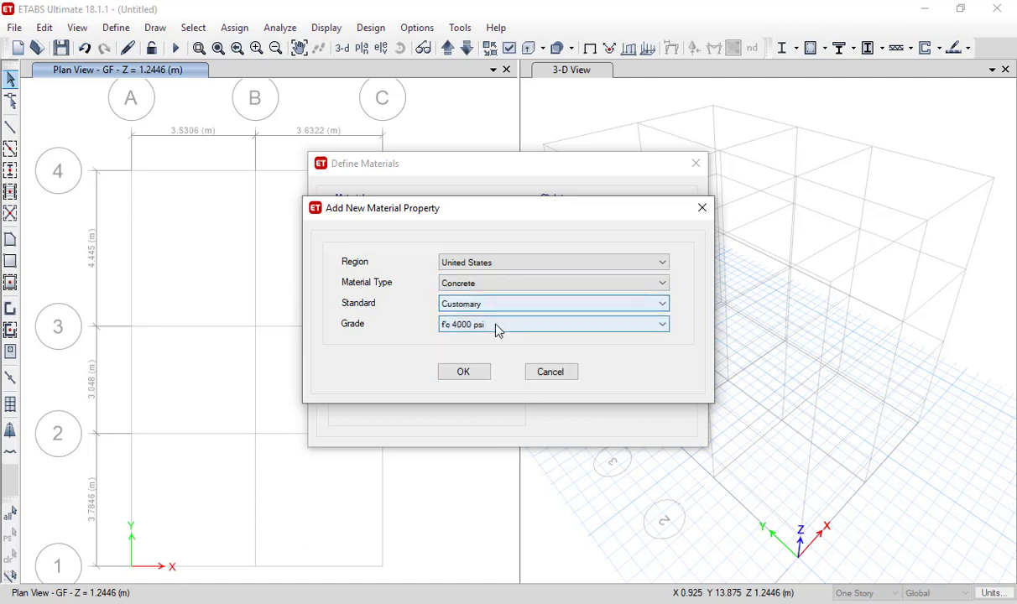
pyautogui.click(496, 327)
pyautogui.click(408, 306)
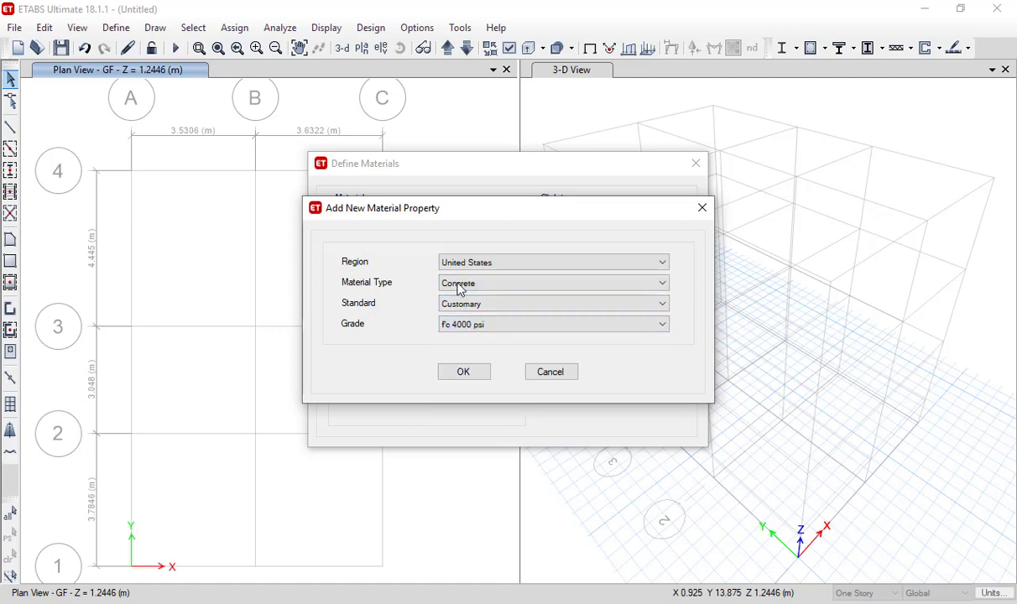
# - Define the new material with region India, type Concrete and grade M20, and accept it to reach its property data
pyautogui.click(504, 264)
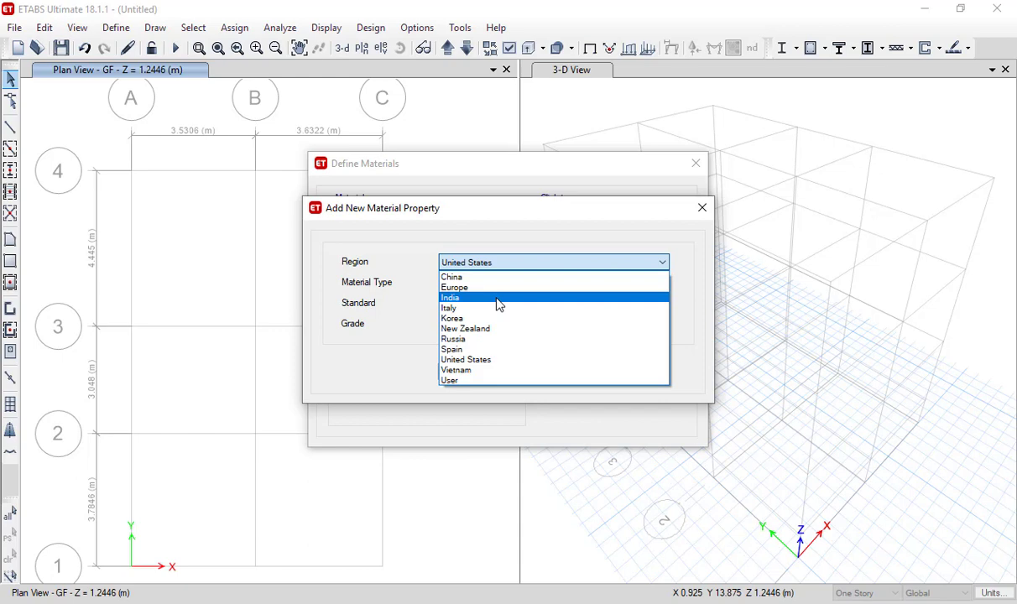
pyautogui.click(498, 298)
pyautogui.click(462, 286)
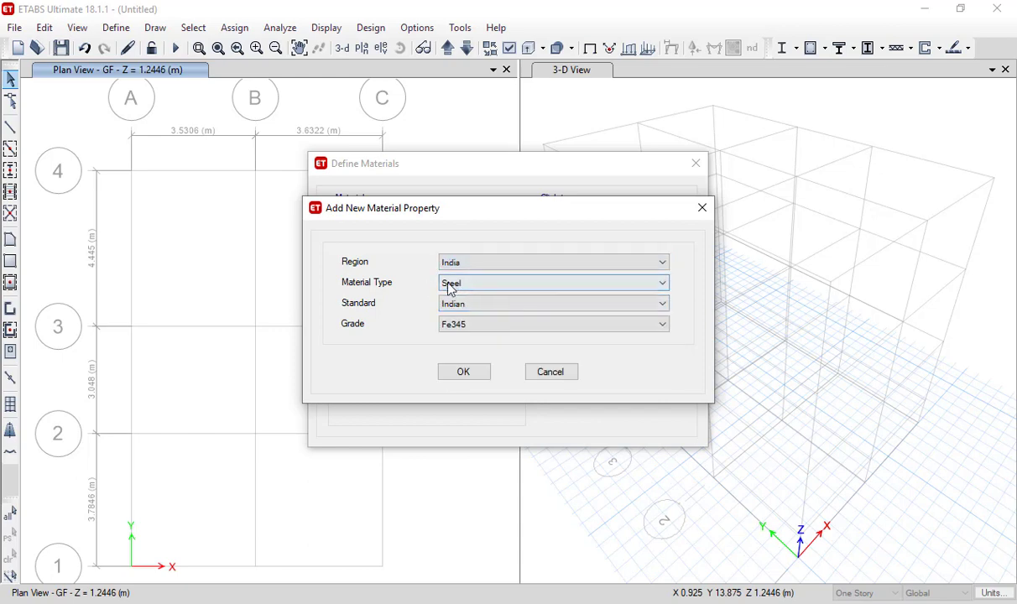
pyautogui.click(495, 289)
pyautogui.click(495, 304)
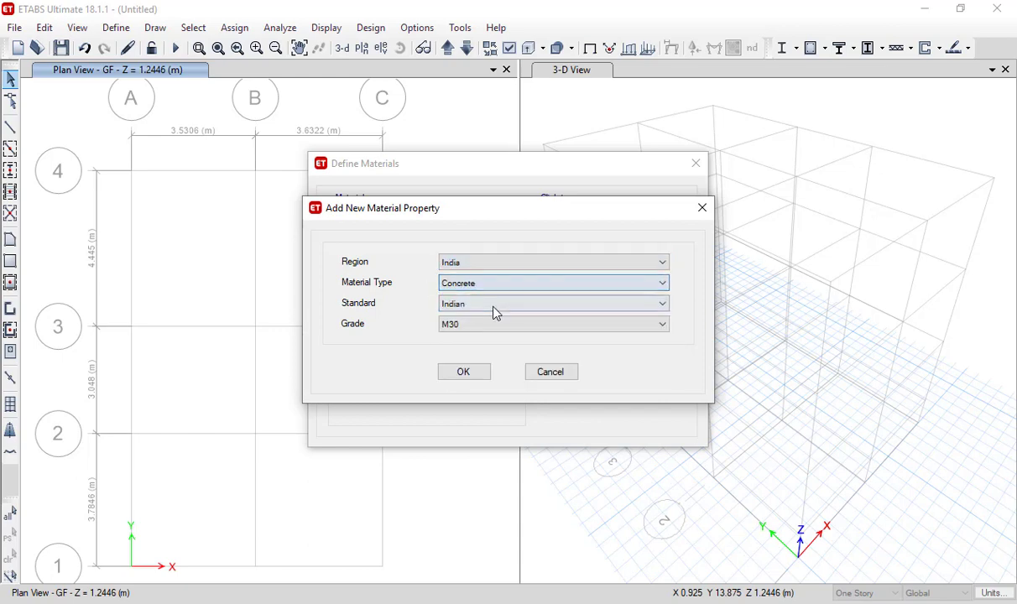
pyautogui.click(496, 329)
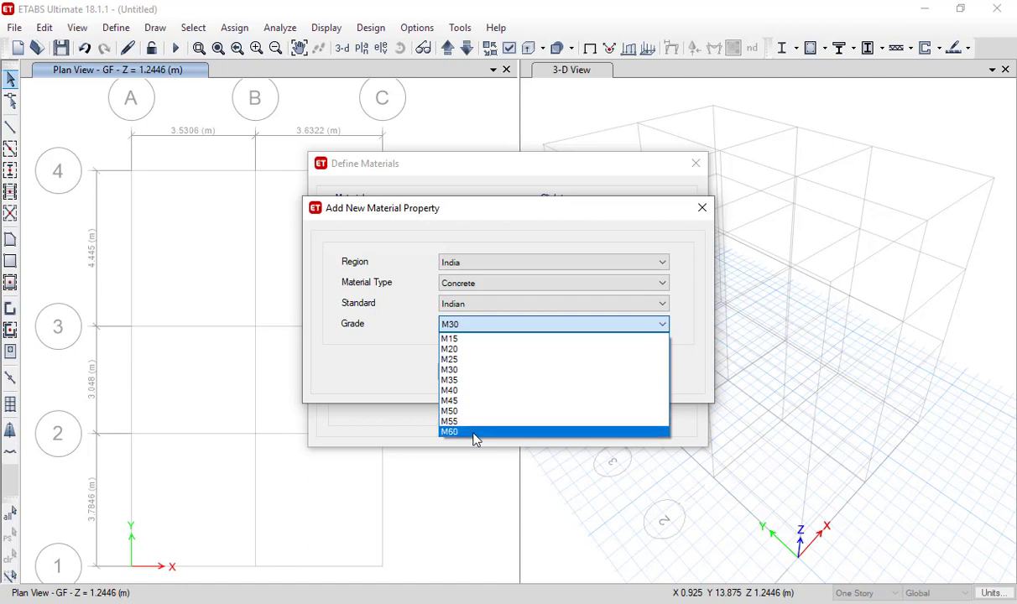
pyautogui.click(468, 349)
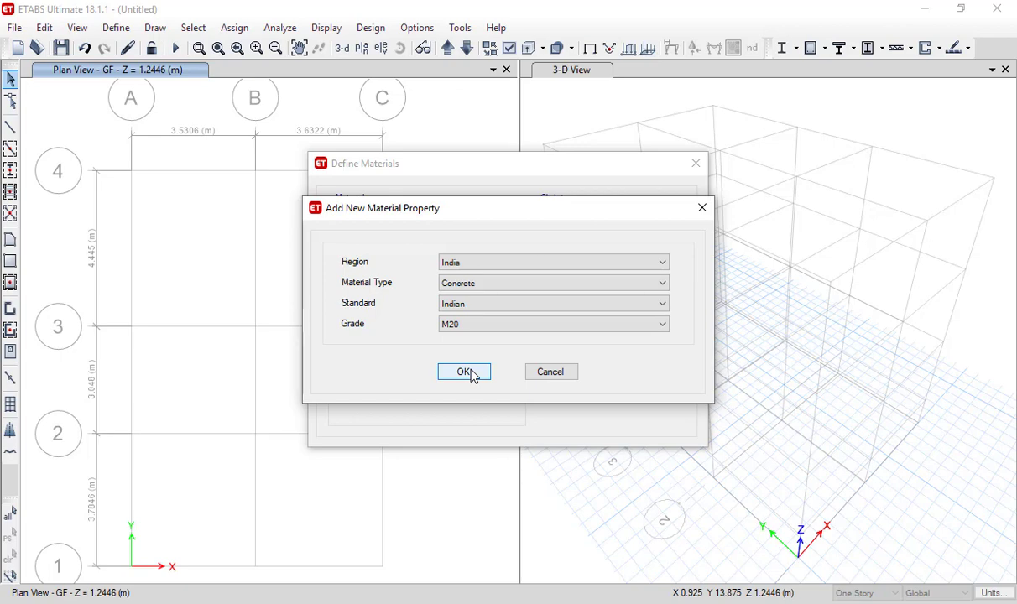
pyautogui.click(464, 372)
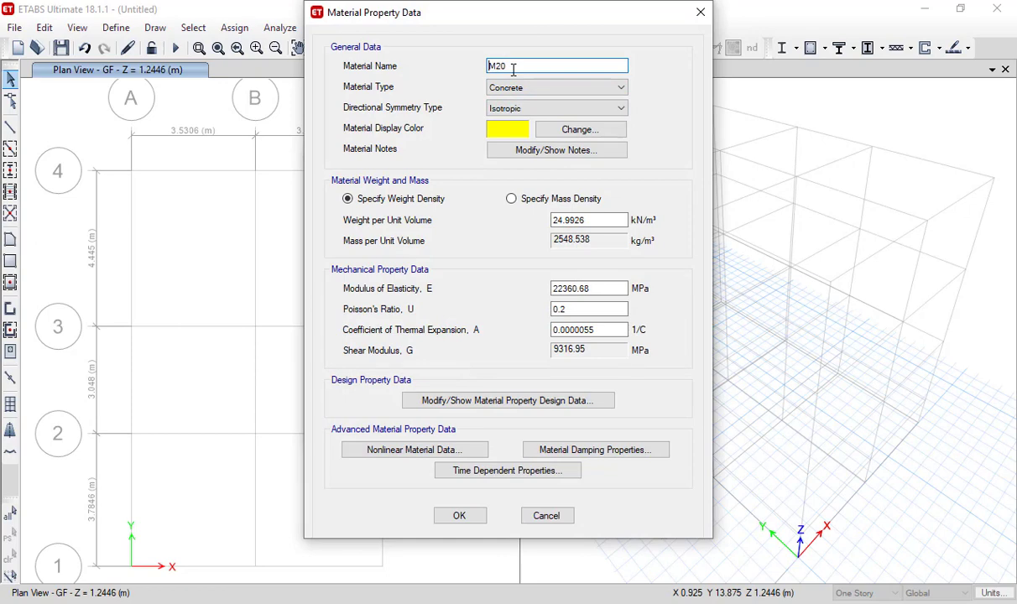
# - Keep the M20 concrete's directional symmetry as Isotropic, accept its properties and start adding another material
pyautogui.click(532, 118)
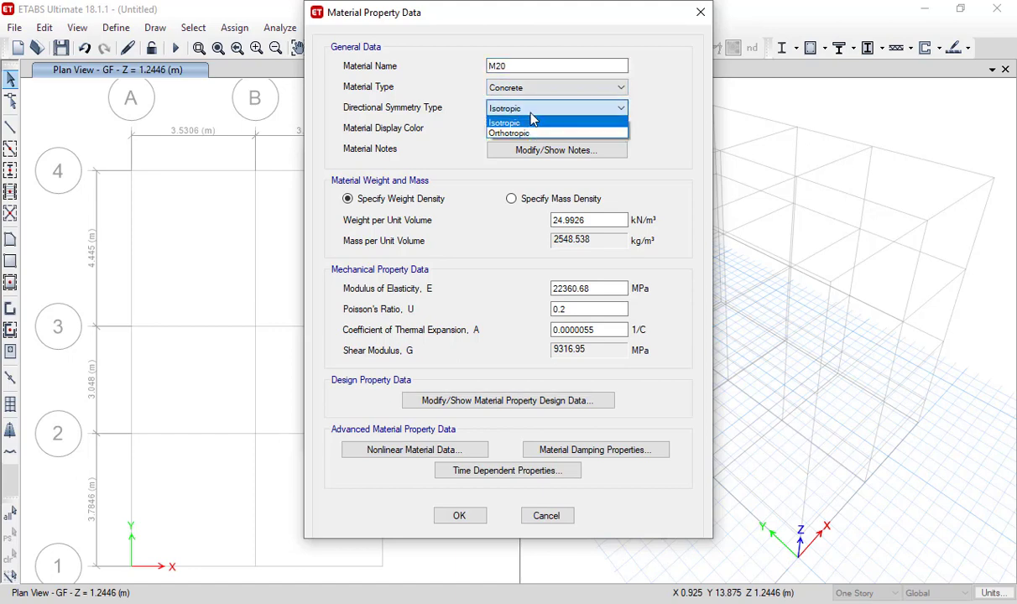
pyautogui.click(533, 117)
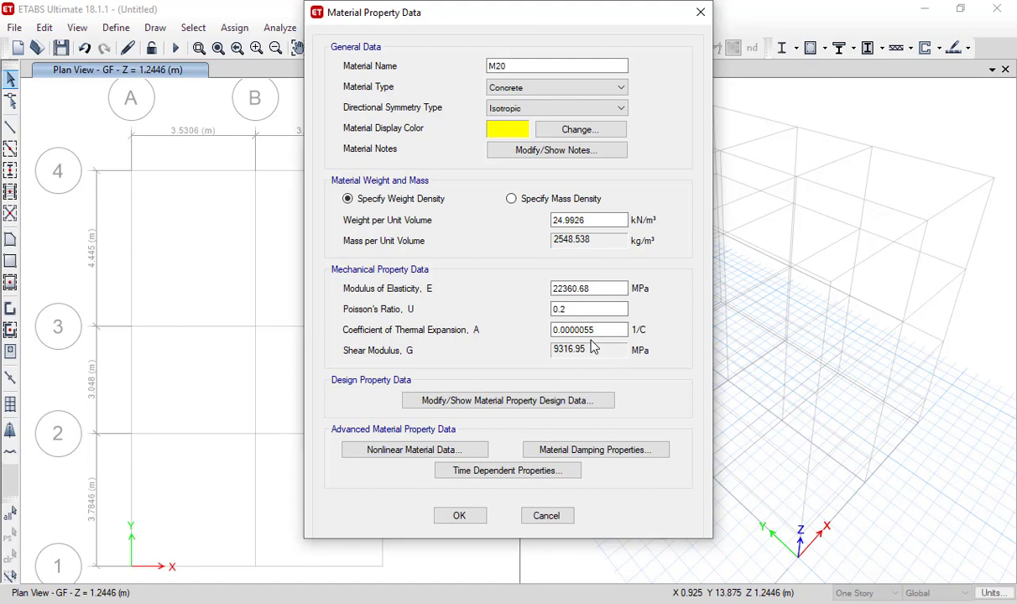
pyautogui.click(457, 516)
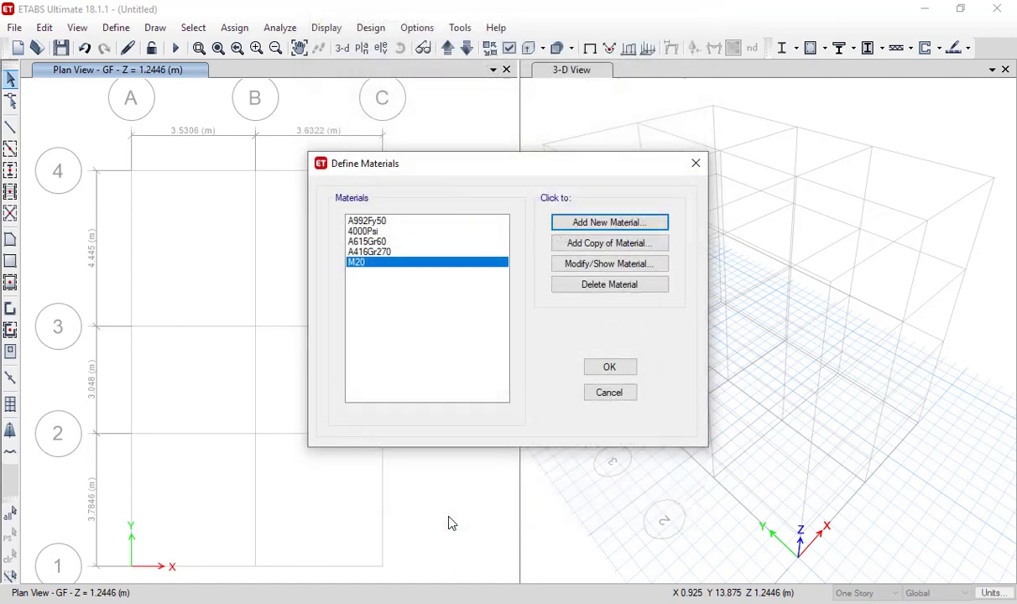
pyautogui.click(600, 224)
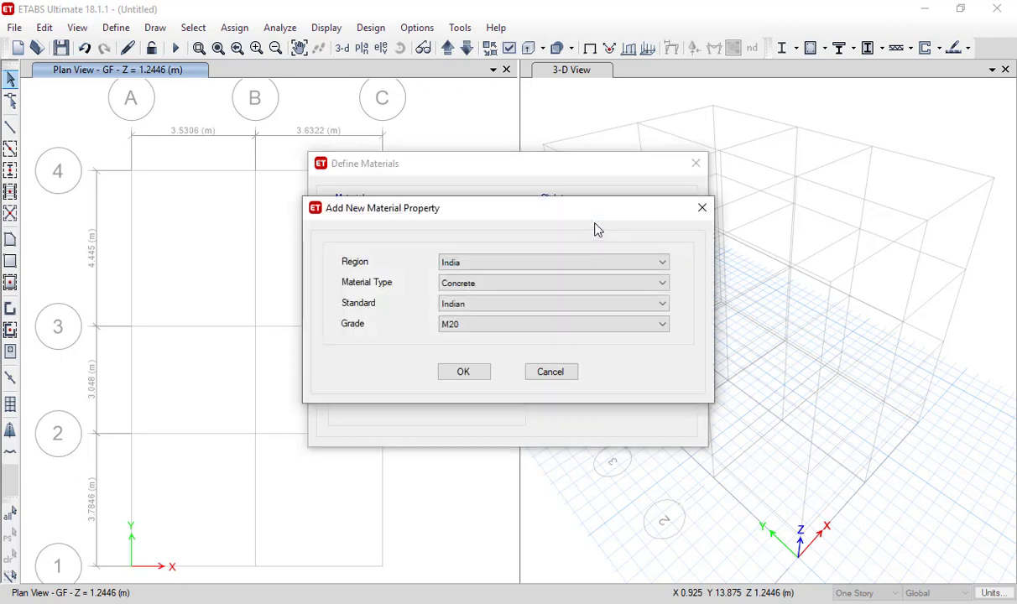
# - Try Steel as the second material's type and check its available Indian grades
pyautogui.click(473, 283)
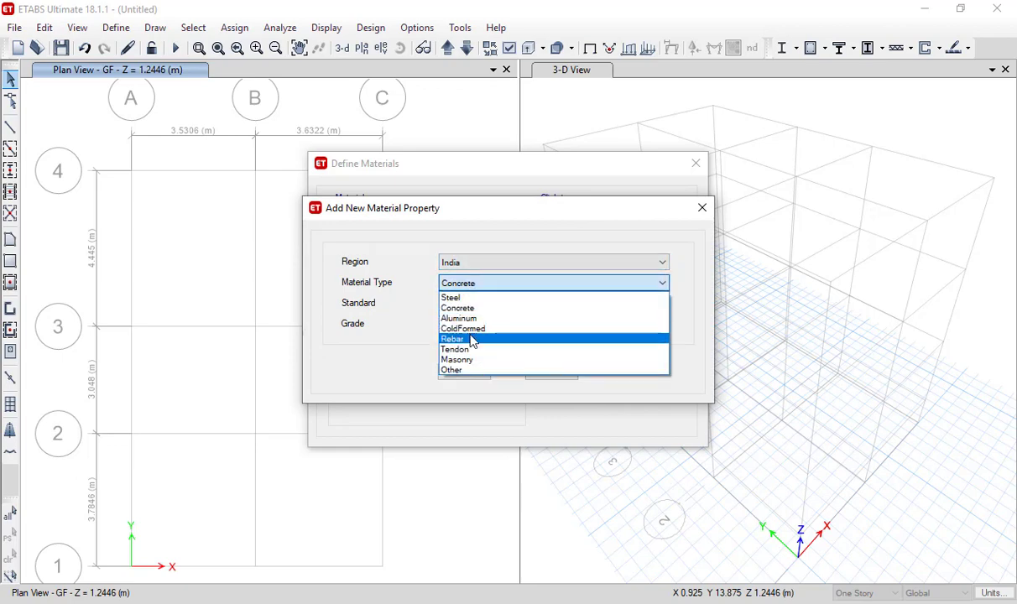
pyautogui.click(467, 298)
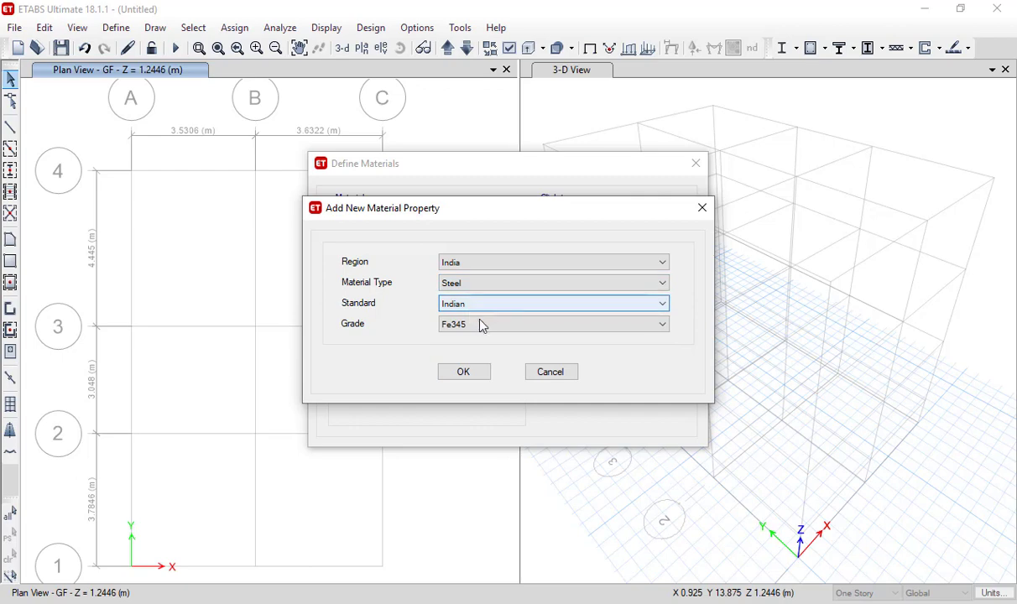
pyautogui.click(484, 328)
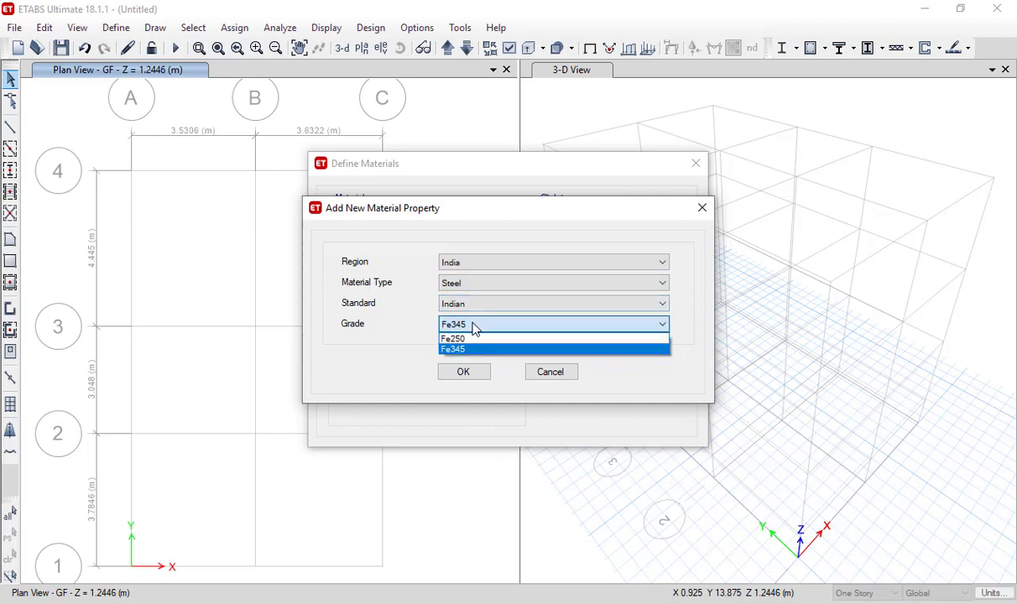
pyautogui.click(416, 325)
# - Set the second material's type to Rebar and its grade to HYSD Grade 500, and accept to reach its property data
pyautogui.click(495, 283)
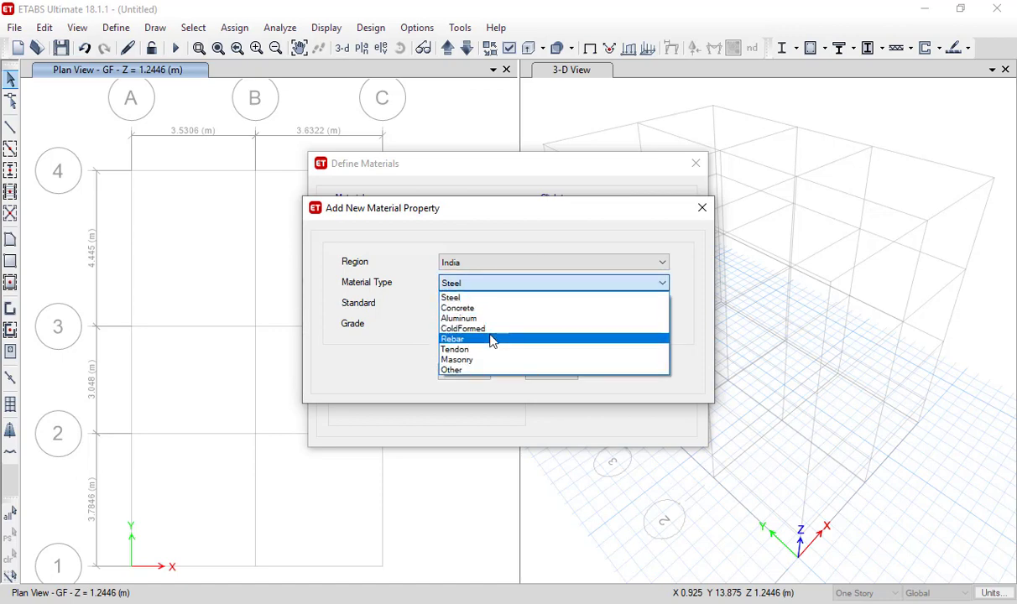
pyautogui.click(493, 339)
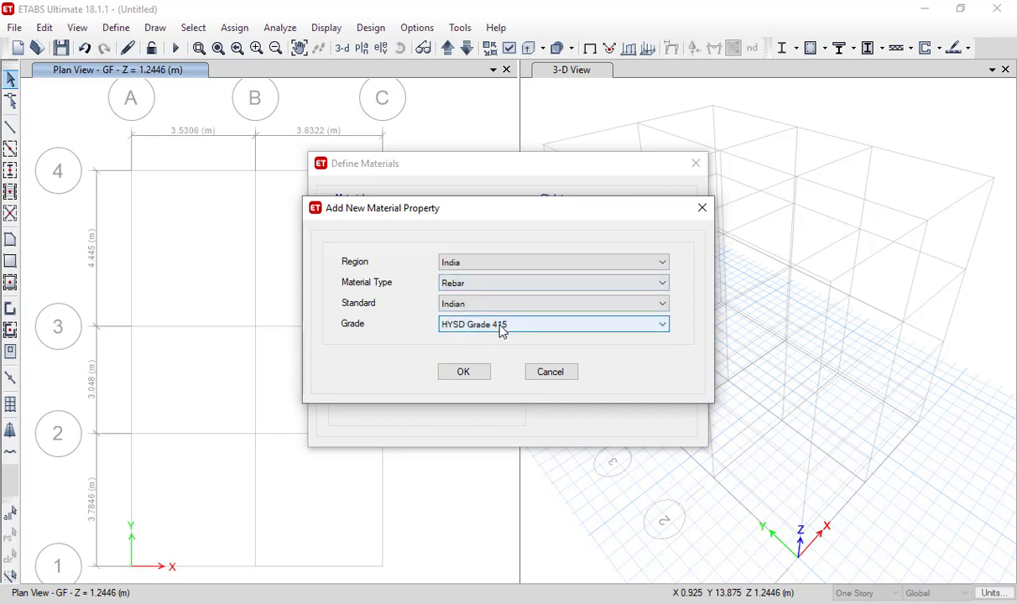
pyautogui.click(501, 328)
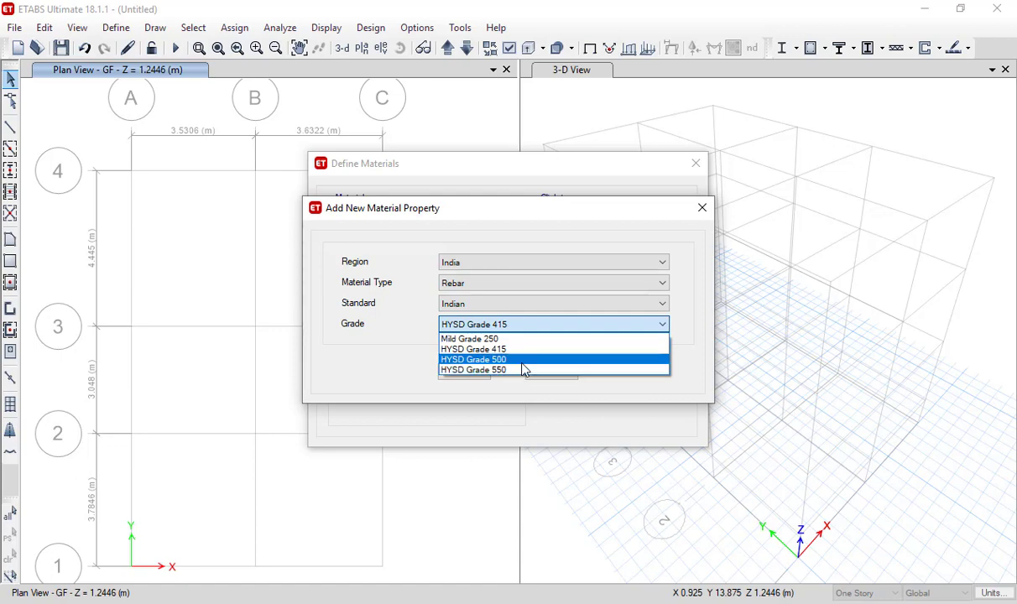
pyautogui.click(522, 361)
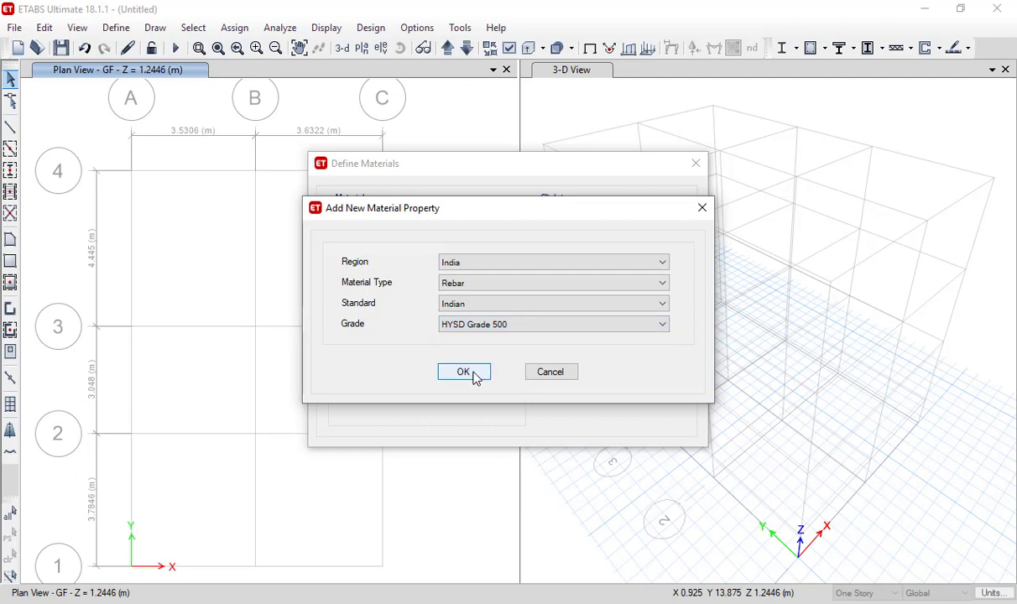
pyautogui.click(475, 376)
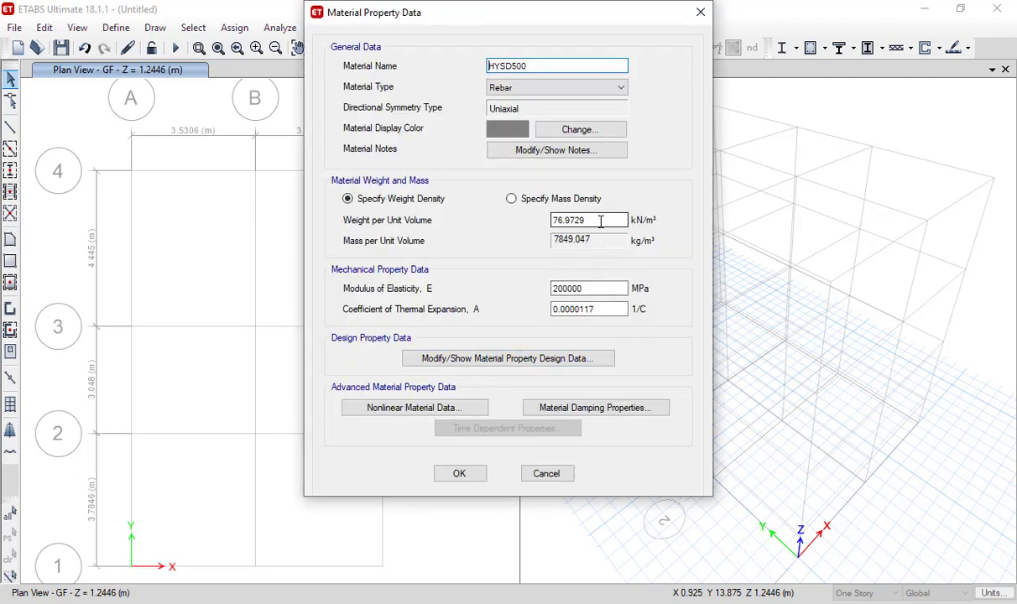
# - Set the rebar material's weight per unit volume to 78.5 kN/m³
pyautogui.moveTo(600, 220); pyautogui.dragTo(434, 222)
pyautogui.write('8')
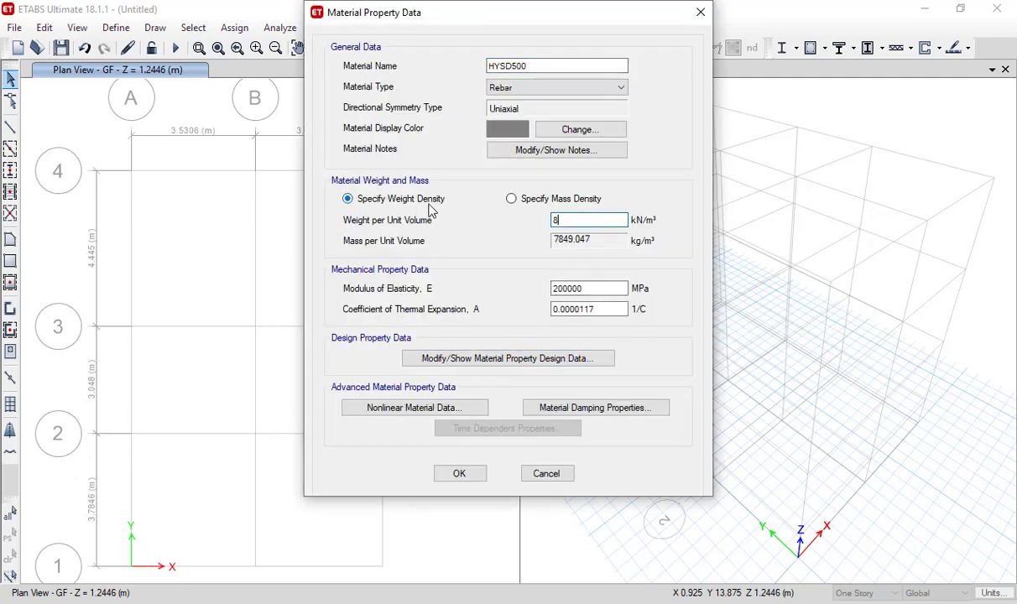
pyautogui.write('.5')
pyautogui.click(554, 221)
pyautogui.write('7')
# - Rename the rebar material as Fe500 and accept its property data
pyautogui.click(513, 66)
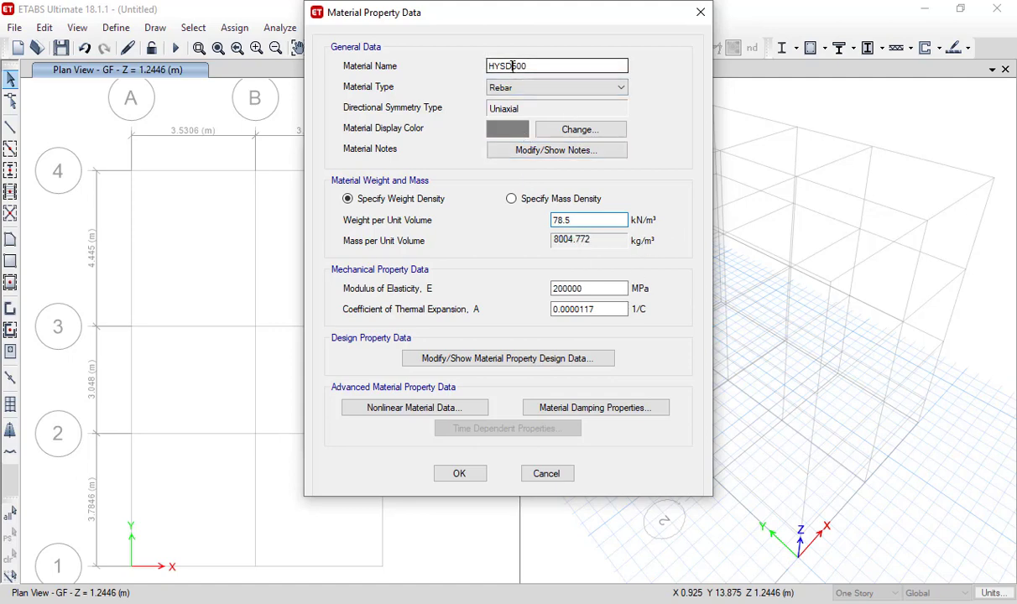
pyautogui.moveTo(513, 66); pyautogui.dragTo(464, 66)
pyautogui.write('F')
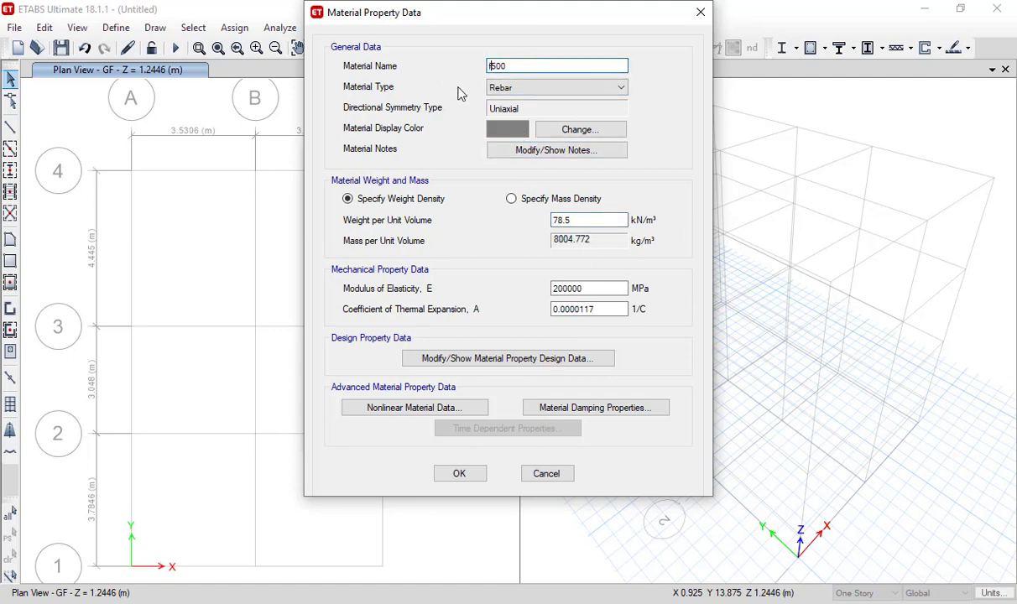
pyautogui.write('e')
pyautogui.click(460, 474)
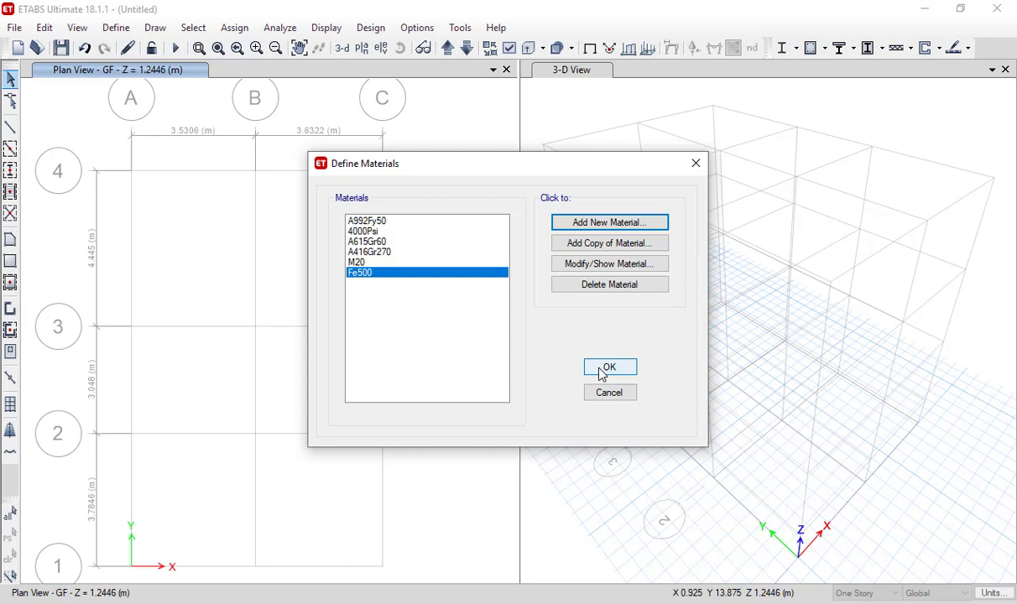
# - Discard a further new material entry and accept the material definitions
pyautogui.click(617, 225)
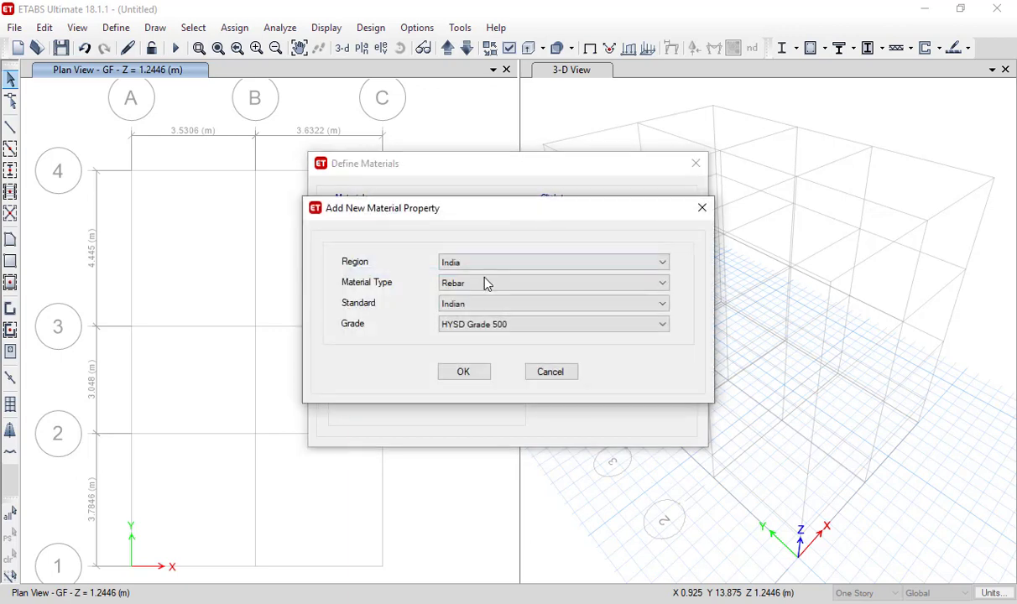
pyautogui.click(560, 376)
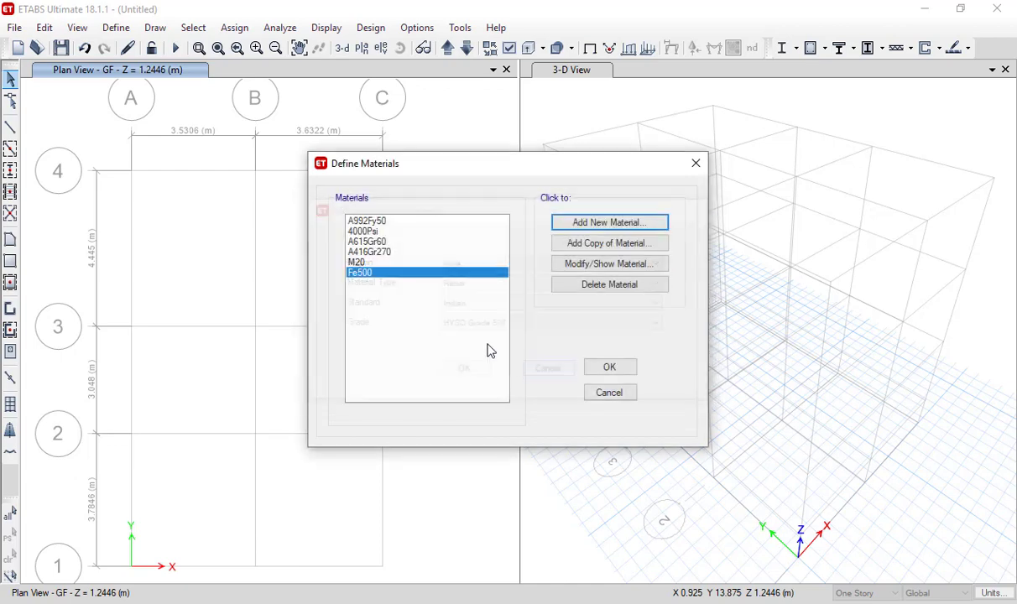
pyautogui.click(611, 368)
pyautogui.scroll(-5, 345, 302)
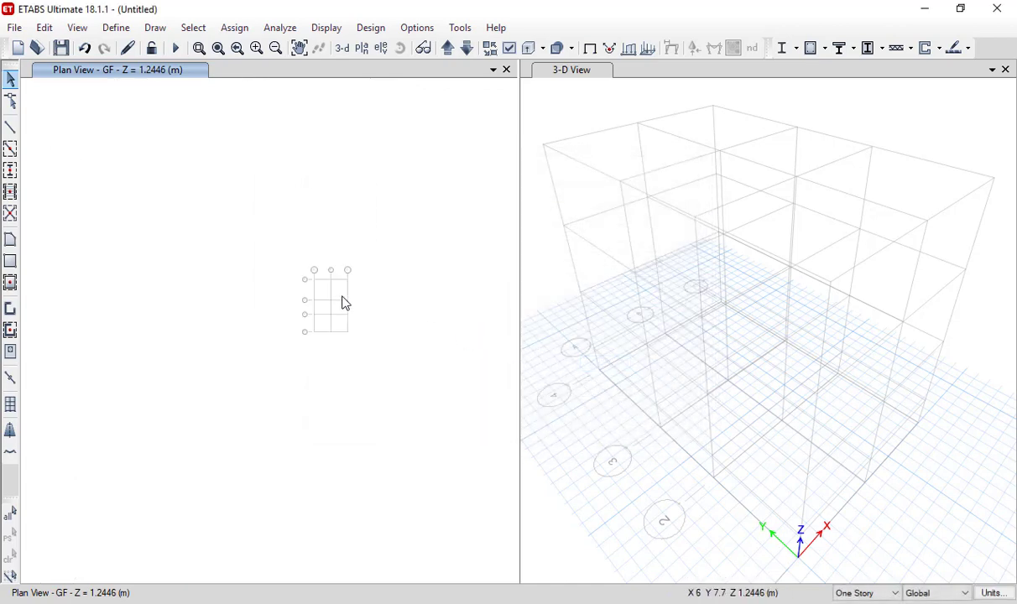
pyautogui.scroll(4, 352, 308)
pyautogui.scroll(-2, 377, 320)
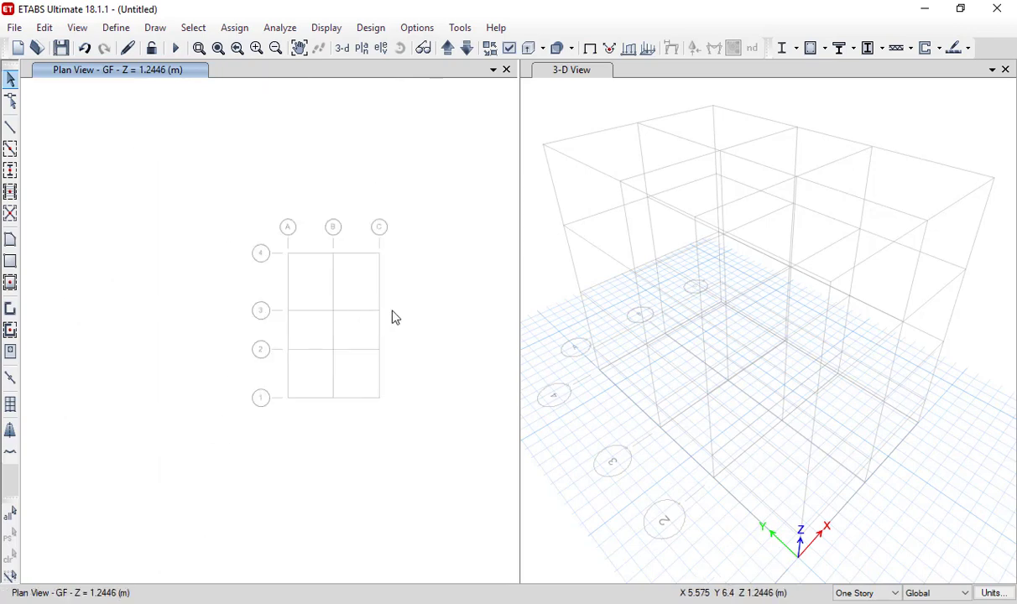